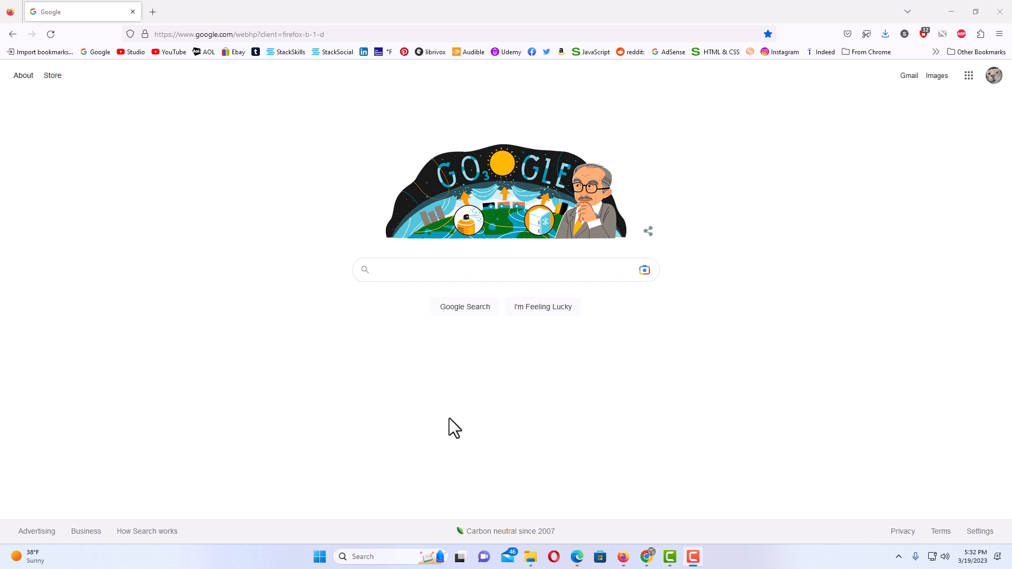
Step: Drag the Mockingbird Township agenda PDF from the pics folder into Firefox to open it
left_click(527, 556)
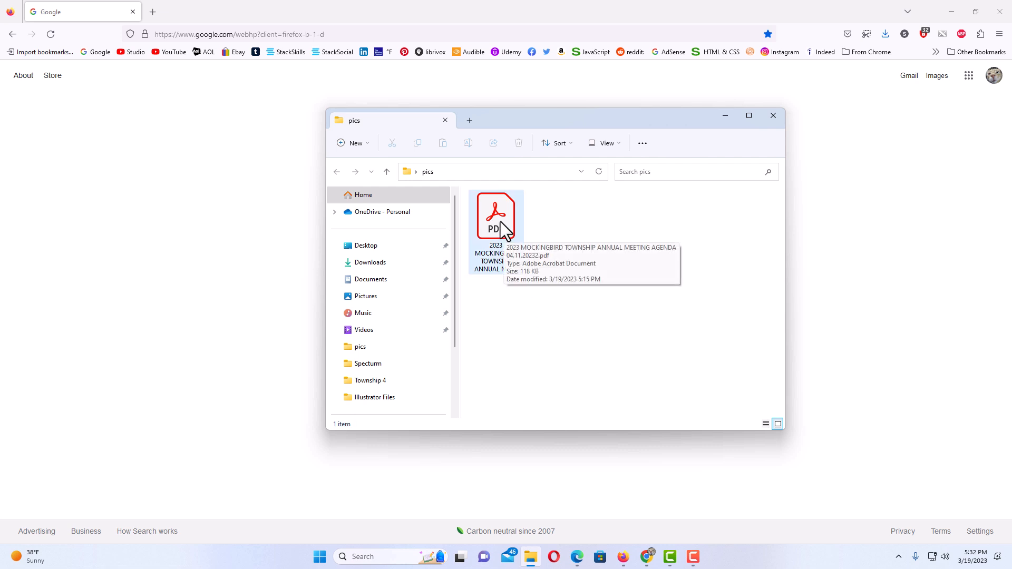
left_click_drag(500, 222, 283, 221)
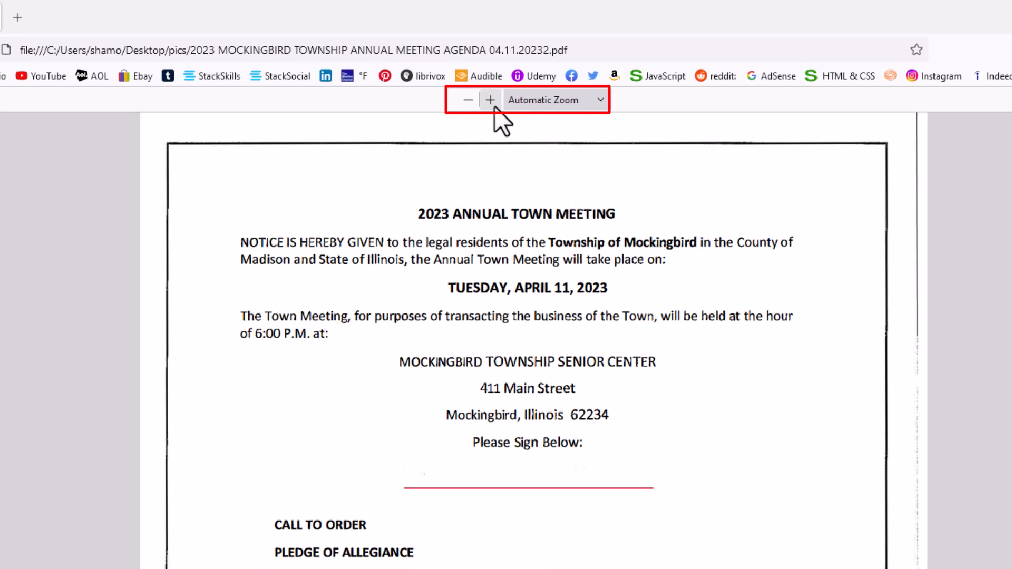
Step: Zoom the agenda PDF in twice and back out twice to settle at 120%
left_click(490, 100)
left_click(490, 100)
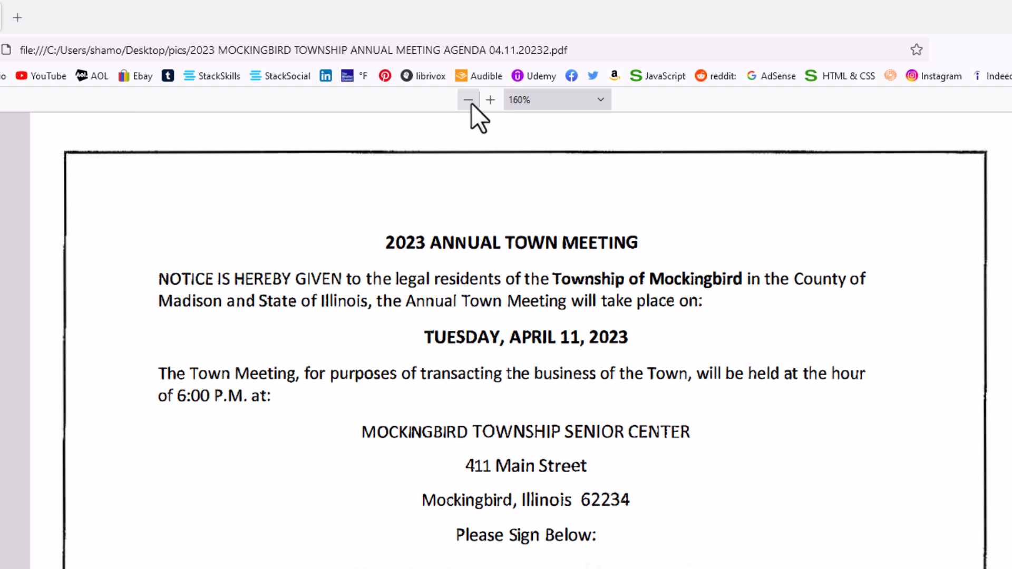
left_click(470, 101)
left_click(470, 101)
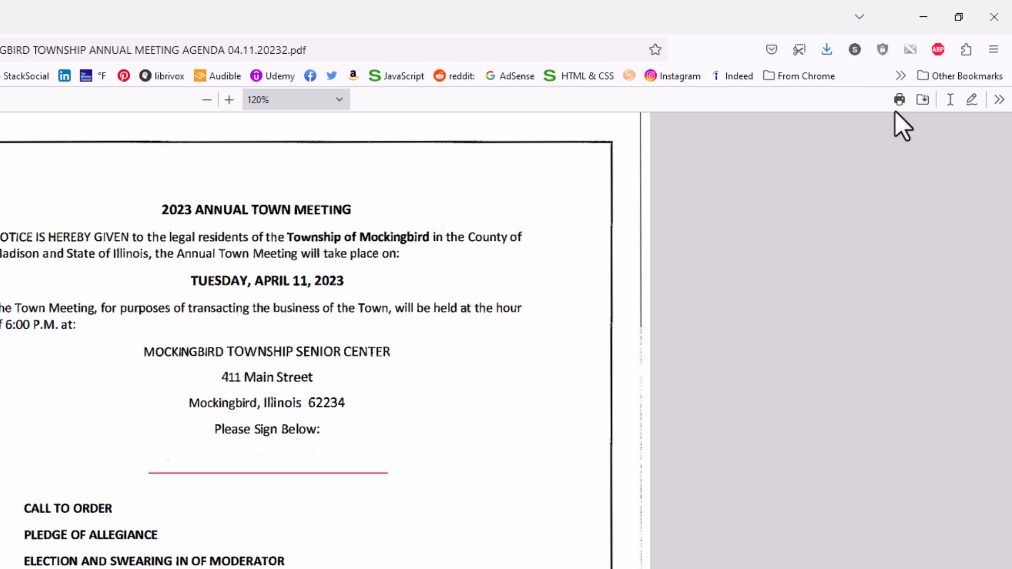
left_click(998, 101)
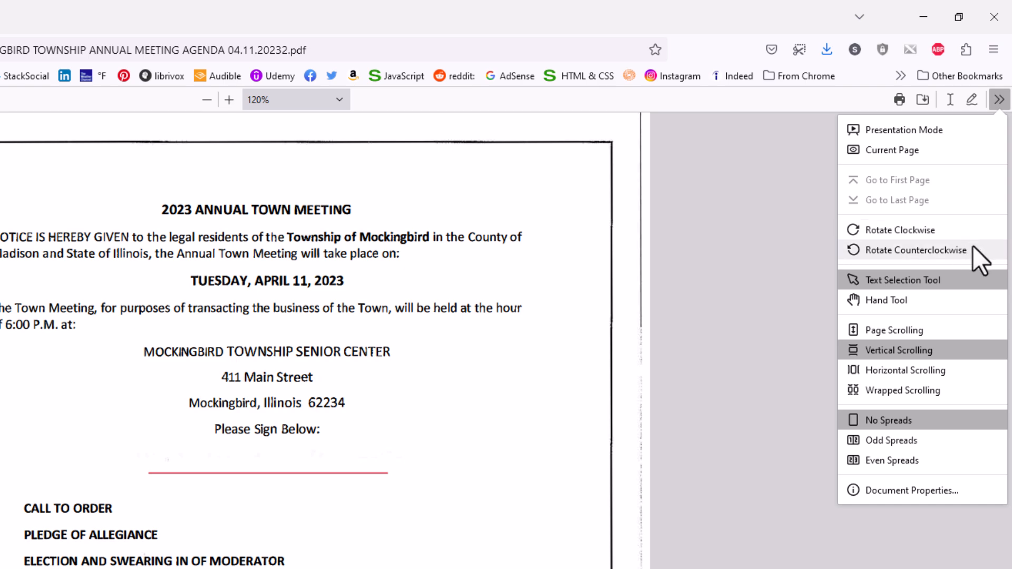
left_click(948, 232)
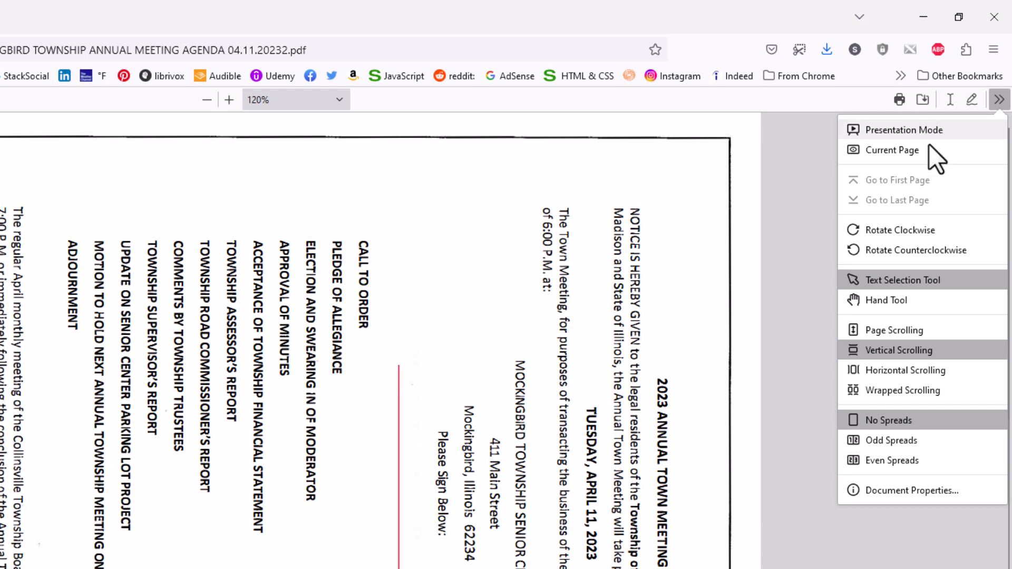
left_click(972, 252)
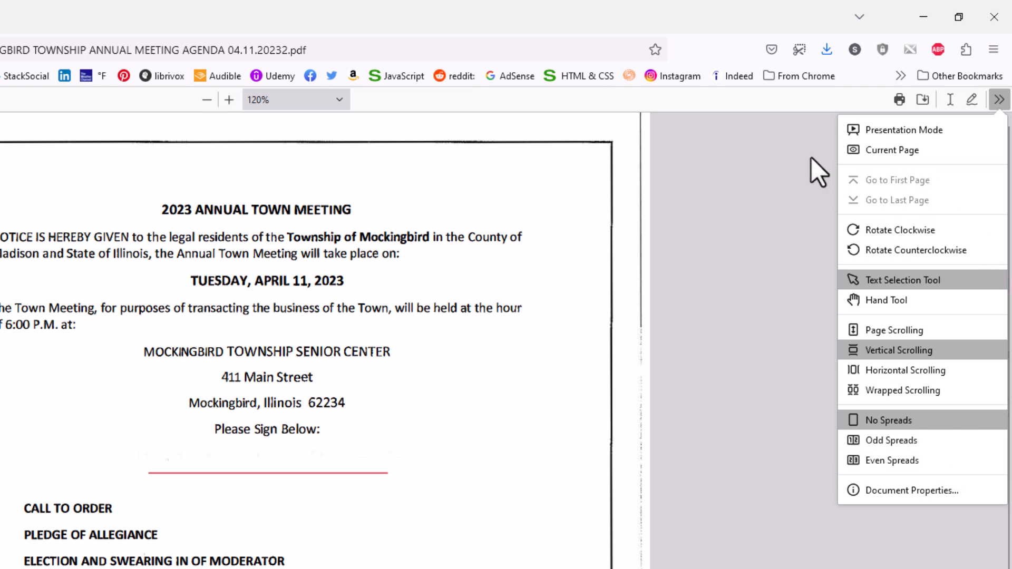
left_click(813, 141)
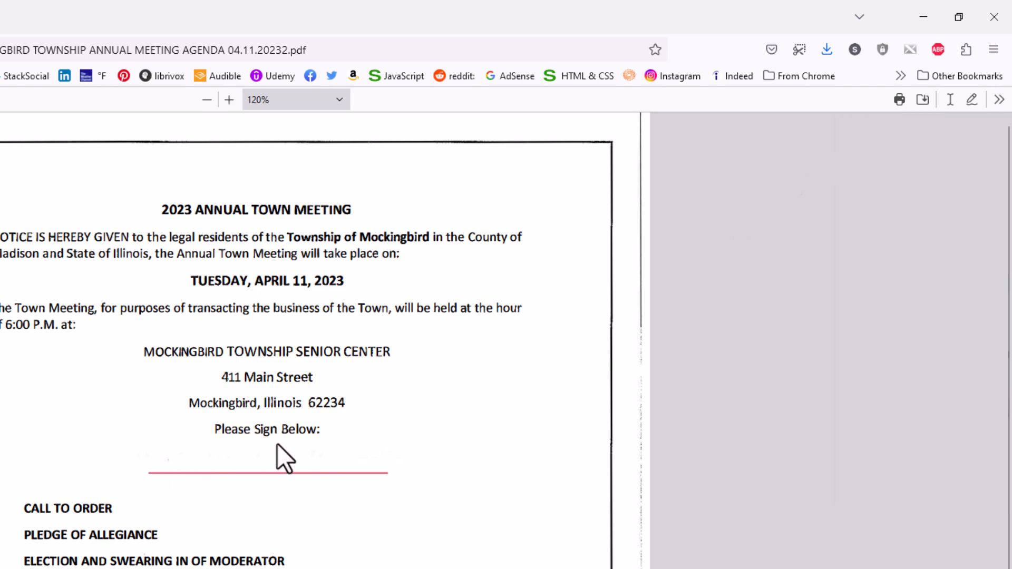
Step: Activate the Draw tool and keep its ink colour black
left_click(974, 102)
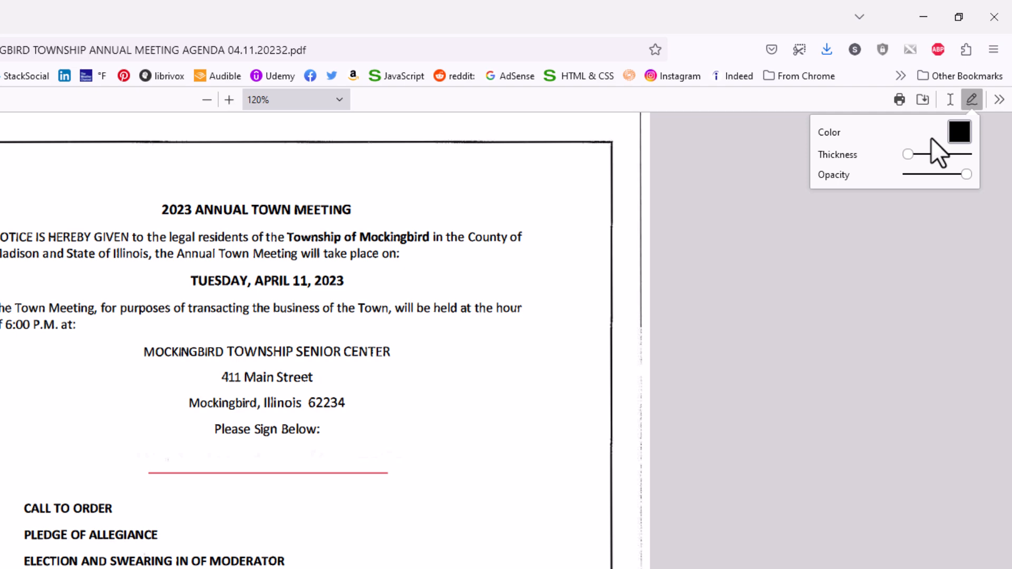
left_click(958, 132)
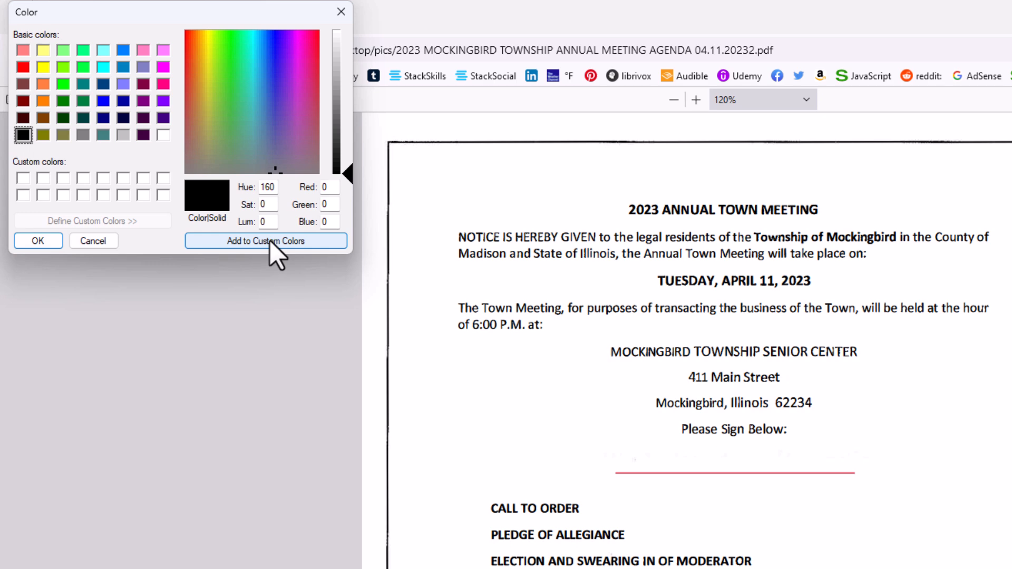
left_click(338, 17)
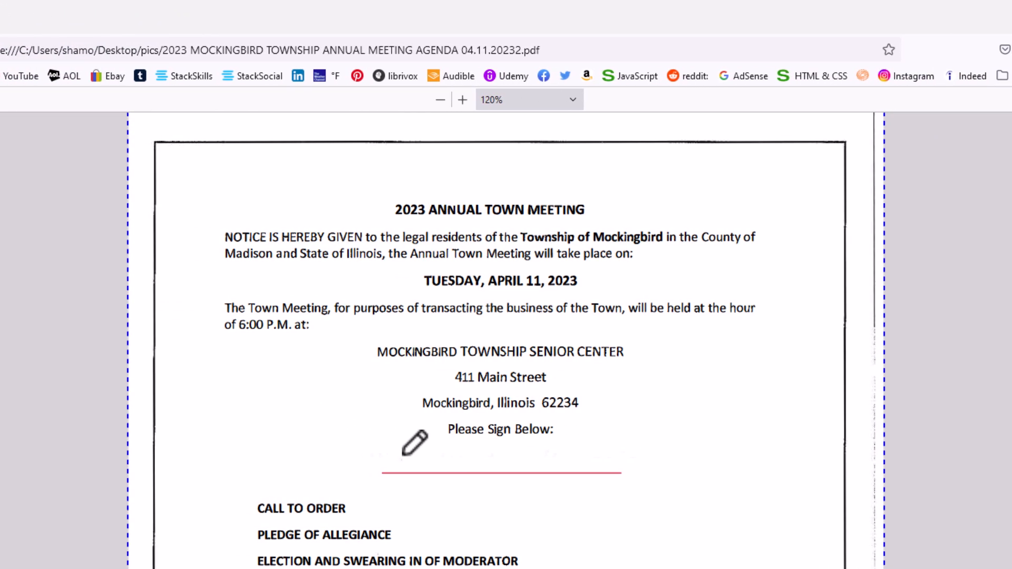
Step: Draw a freehand signature on the red line, then make it thicker and semi-transparent
mouse_move(404, 451)
left_mouse_down()
mouse_move(388, 467)
mouse_move(445, 467)
mouse_move(451, 488)
mouse_move(441, 480)
left_mouse_up()
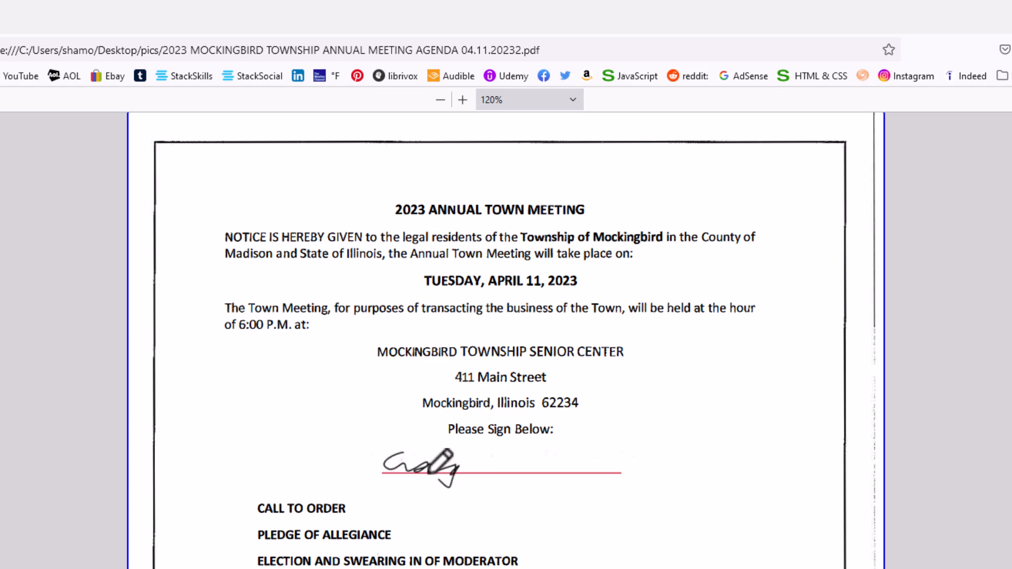
mouse_move(478, 449)
left_mouse_down()
mouse_move(488, 481)
mouse_move(517, 464)
mouse_move(608, 464)
left_mouse_up()
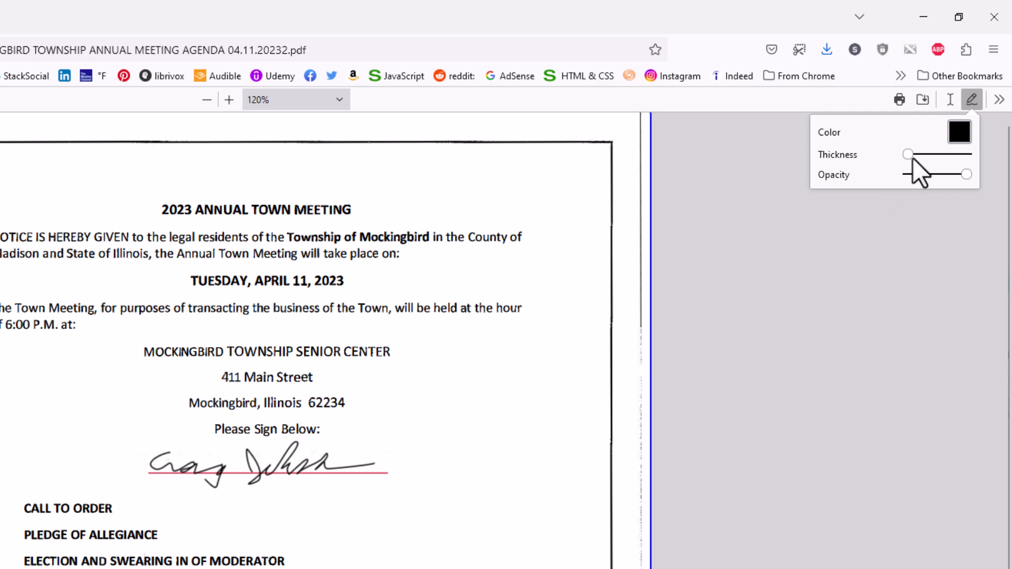
left_click_drag(907, 157, 914, 156)
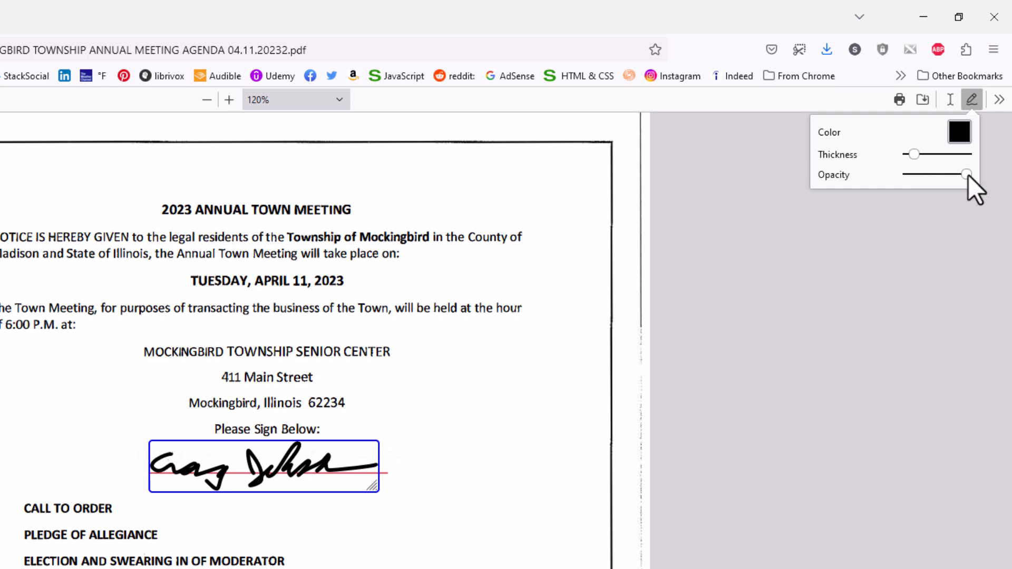
left_click_drag(966, 175, 949, 176)
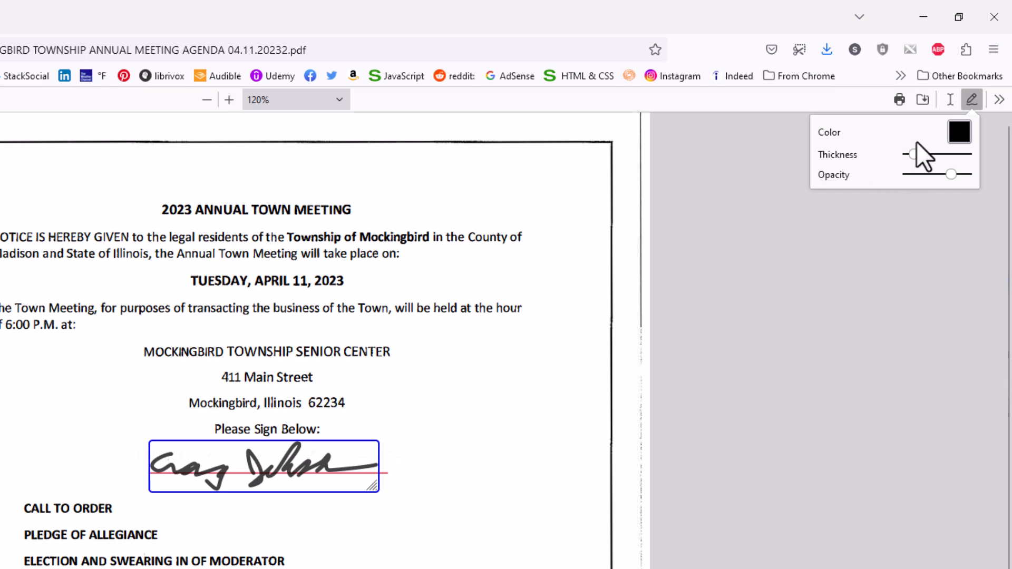
left_click(951, 101)
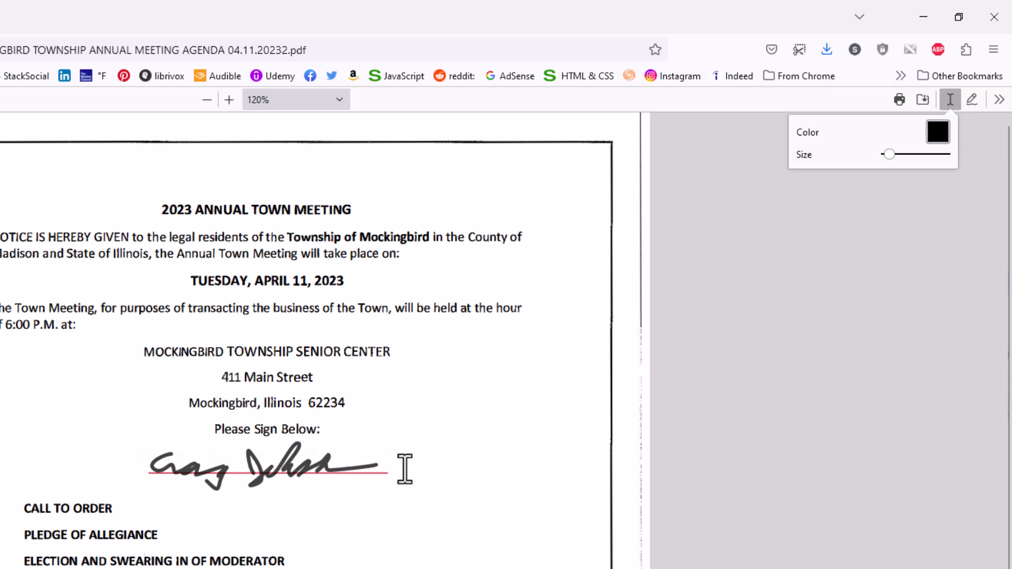
Step: Add the signer's name as a large-size text box near the address line
left_click(392, 403)
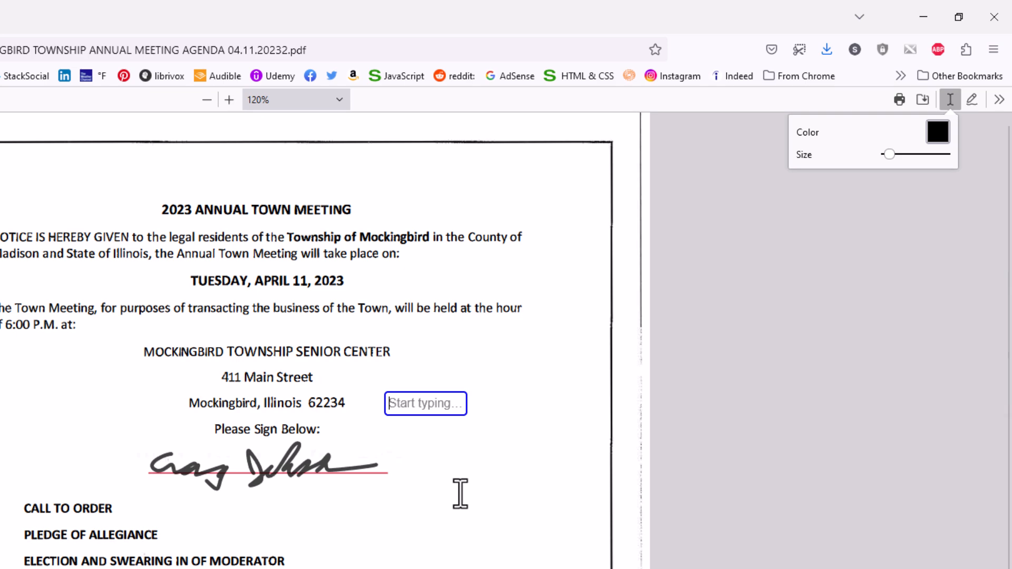
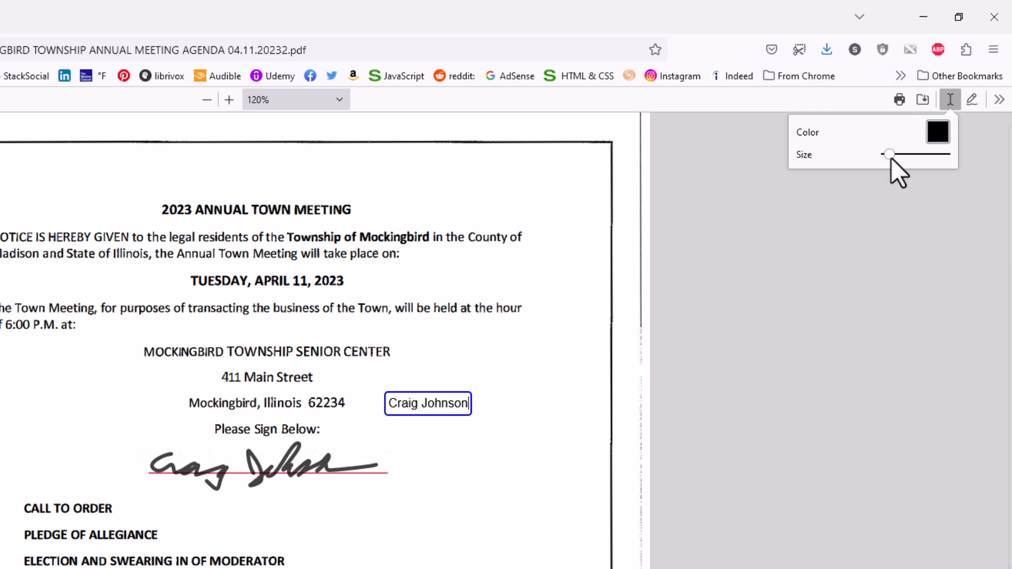
left_click_drag(891, 157, 897, 157)
mouse_move(555, 379)
left_mouse_down()
mouse_move(498, 396)
mouse_move(412, 444)
mouse_move(324, 454)
mouse_move(234, 424)
mouse_move(112, 418)
mouse_move(129, 395)
mouse_move(117, 379)
mouse_move(508, 480)
mouse_move(499, 568)
mouse_move(523, 466)
mouse_move(517, 381)
left_mouse_up()
Step: Move the drawn signature beside the address lines and the typed name onto the signature line
left_click(340, 467)
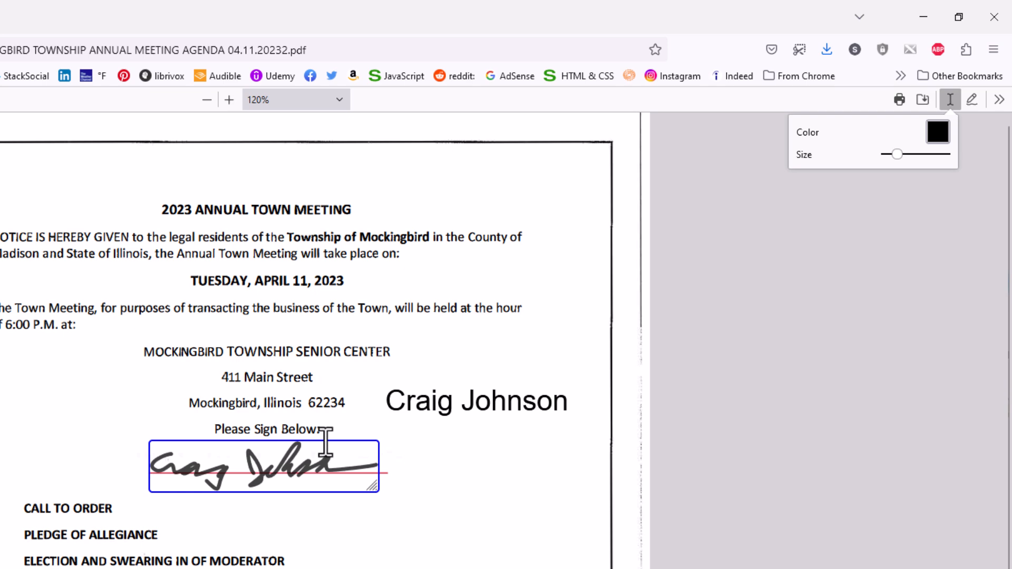
mouse_move(322, 445)
left_mouse_down()
mouse_move(293, 449)
mouse_move(169, 407)
mouse_move(134, 371)
left_mouse_up()
left_click(448, 411)
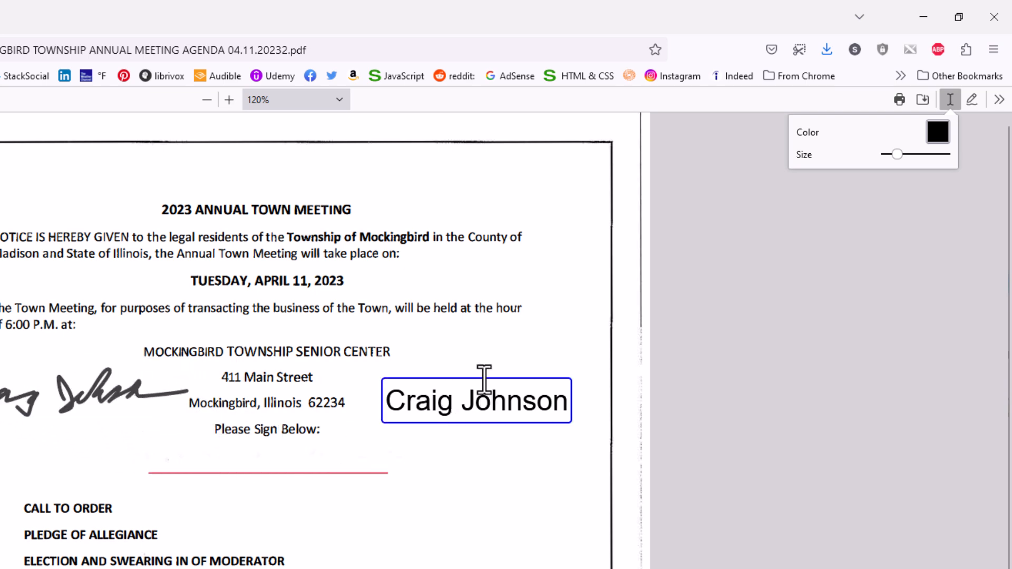
mouse_move(477, 393)
left_mouse_down()
mouse_move(413, 469)
mouse_move(271, 438)
left_mouse_up()
left_click(343, 522)
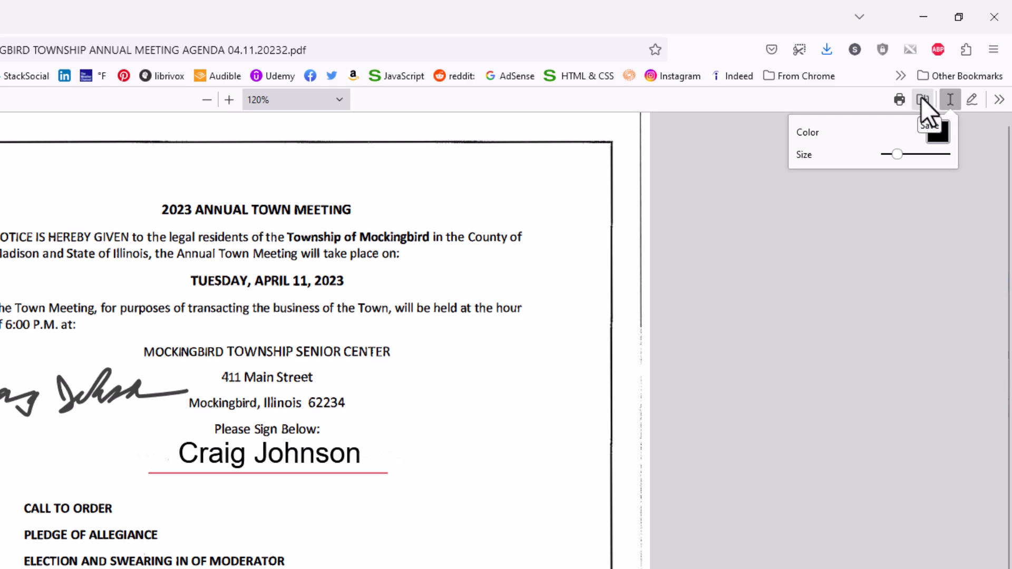
Step: Save the signed agenda to Desktop > pics under its original name, replacing the existing PDF
left_click(921, 97)
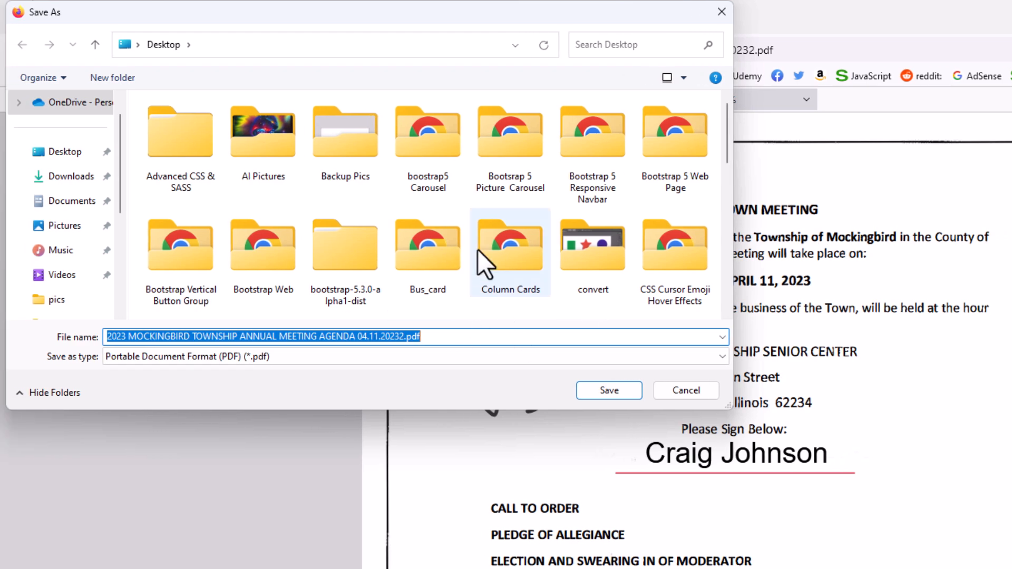
scroll(479, 261, "down", 5)
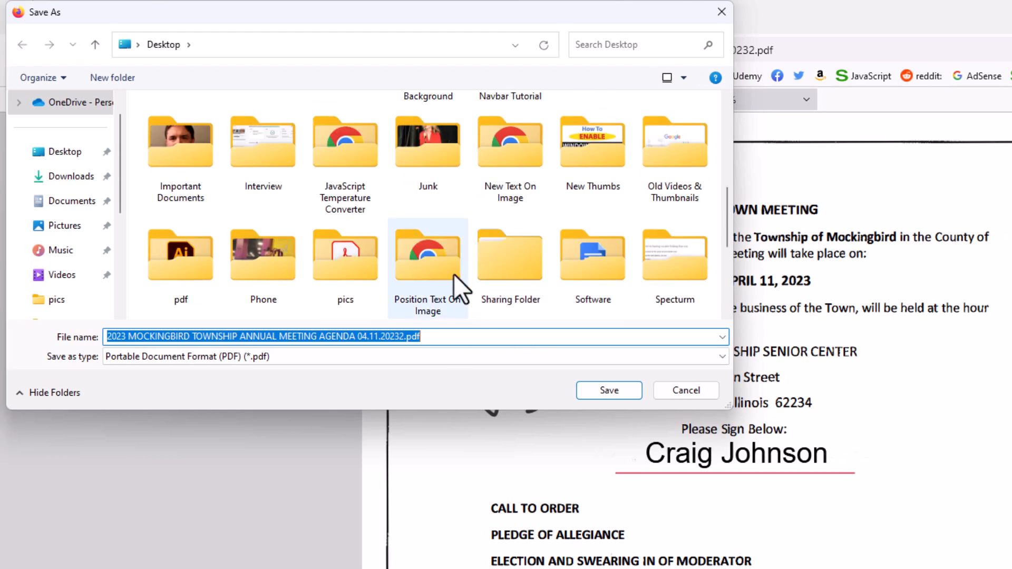
left_click(359, 269)
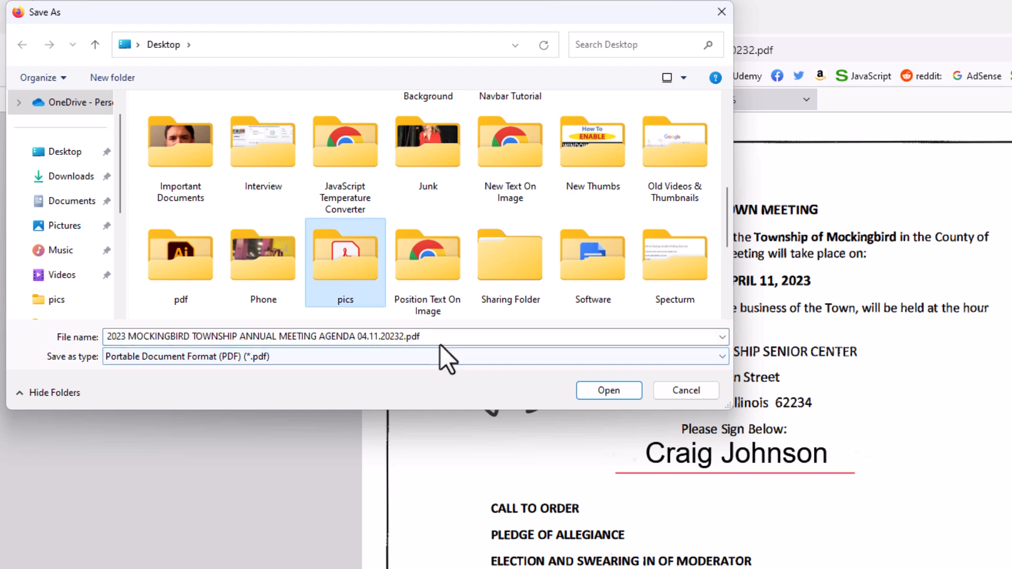
left_click(422, 337)
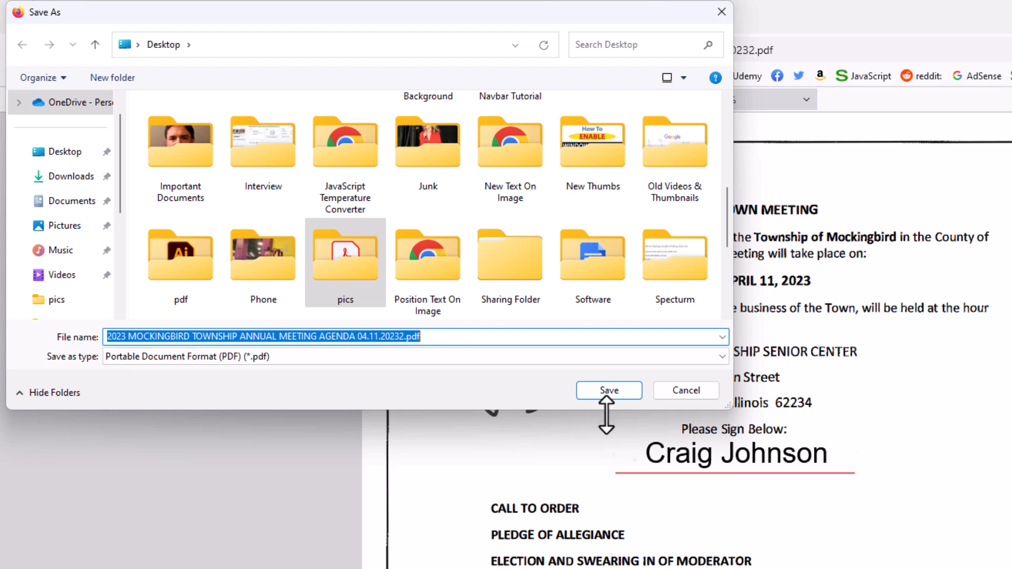
left_click(617, 393)
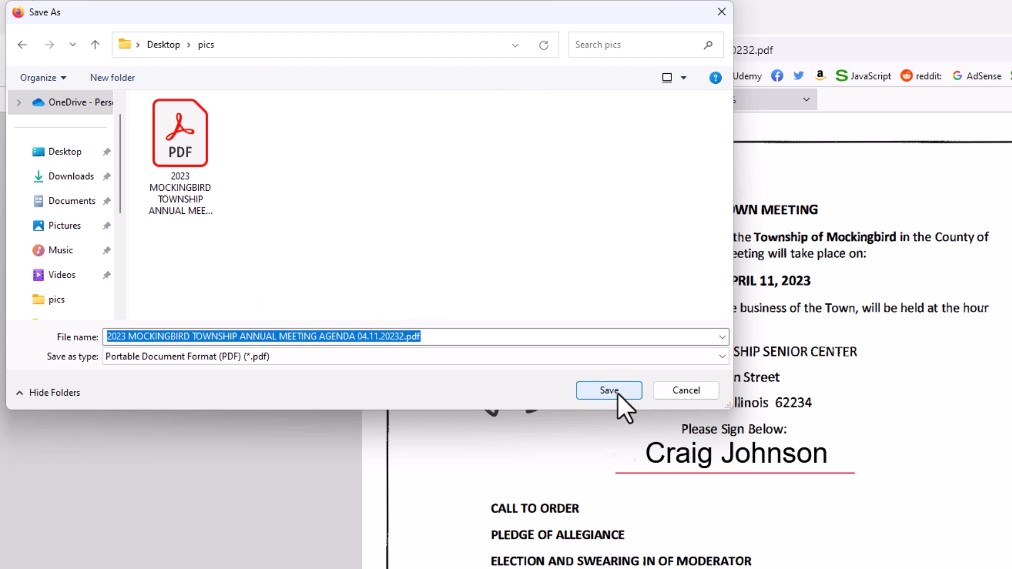
left_click(618, 394)
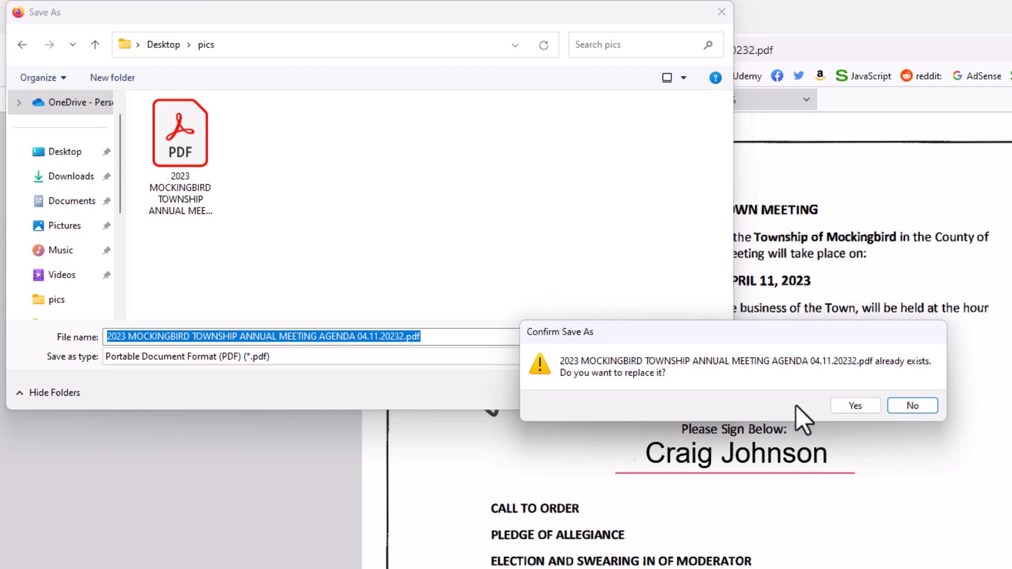
left_click(858, 409)
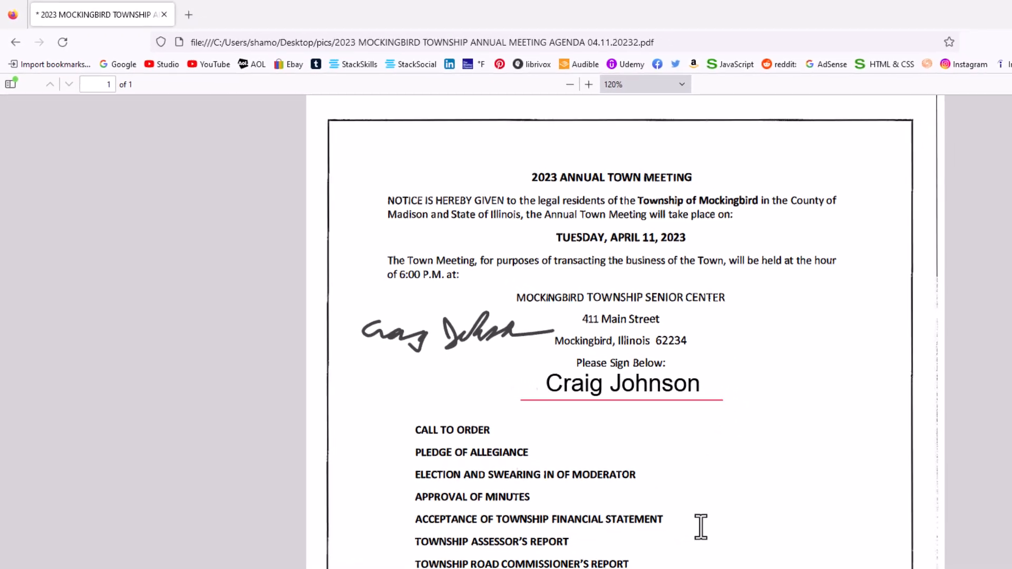
Step: Open the signed agenda PDF from the pics folder in Adobe Acrobat
left_click(531, 557)
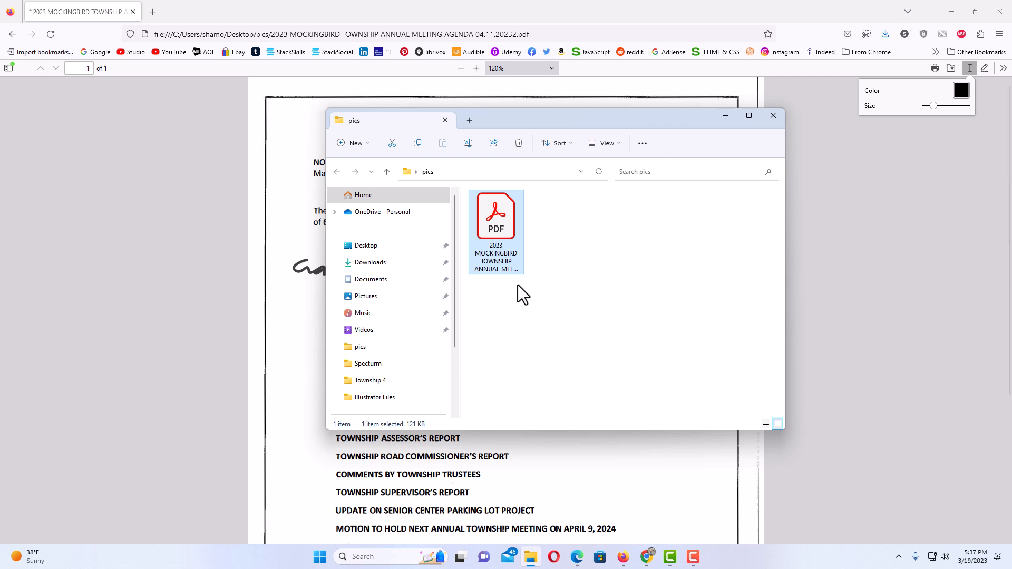
double_click(502, 232)
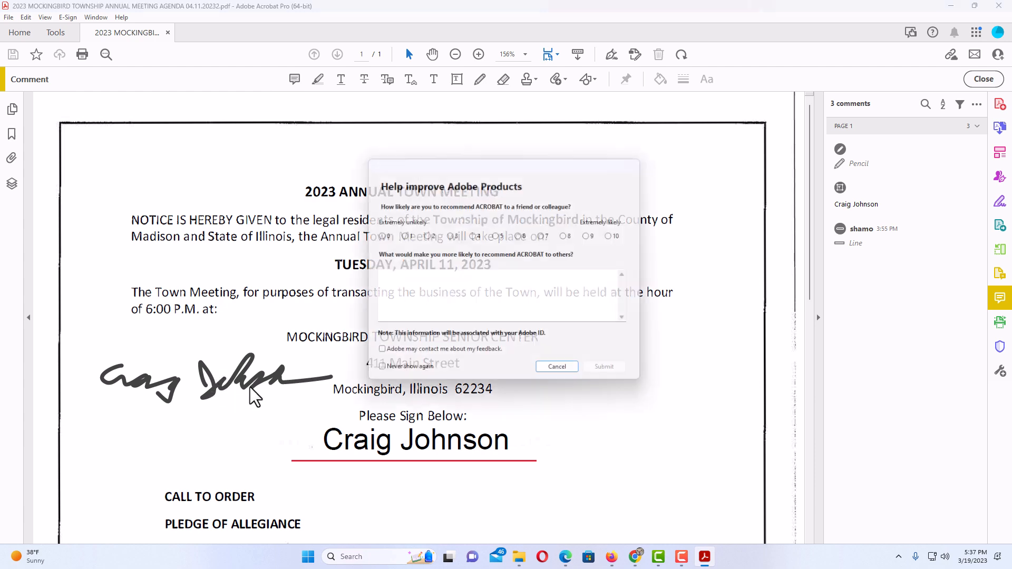
Step: Cancel the Help improve Adobe Products survey
left_click(575, 374)
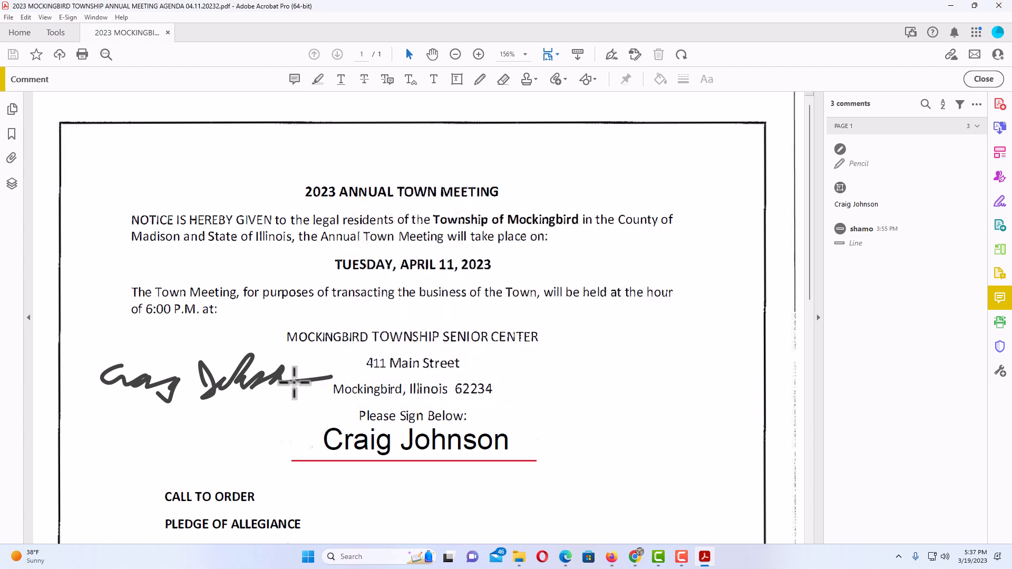